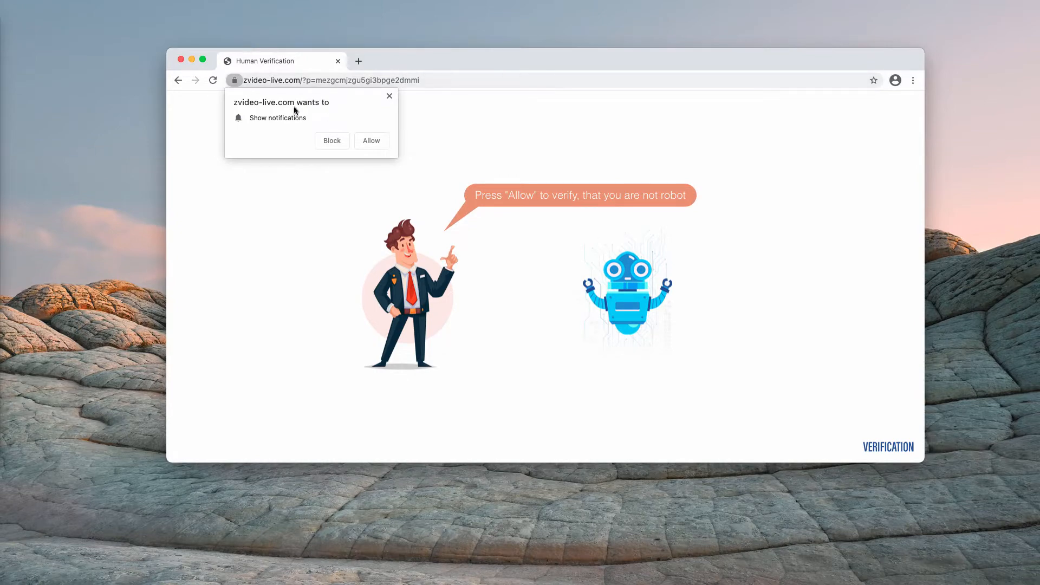
# Highlight the zvideo-live.com address on the fake human-verification page.
pyautogui.moveTo(243, 80); pyautogui.dragTo(300, 79)
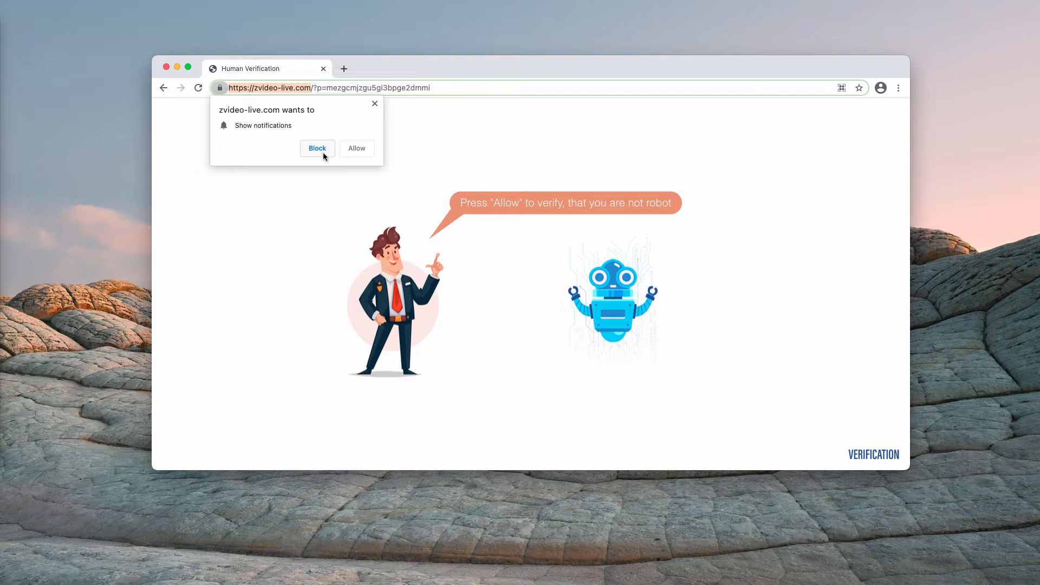
# Block zvideo-live.com's notification request and start a new tab on the Google homepage.
pyautogui.click(350, 146)
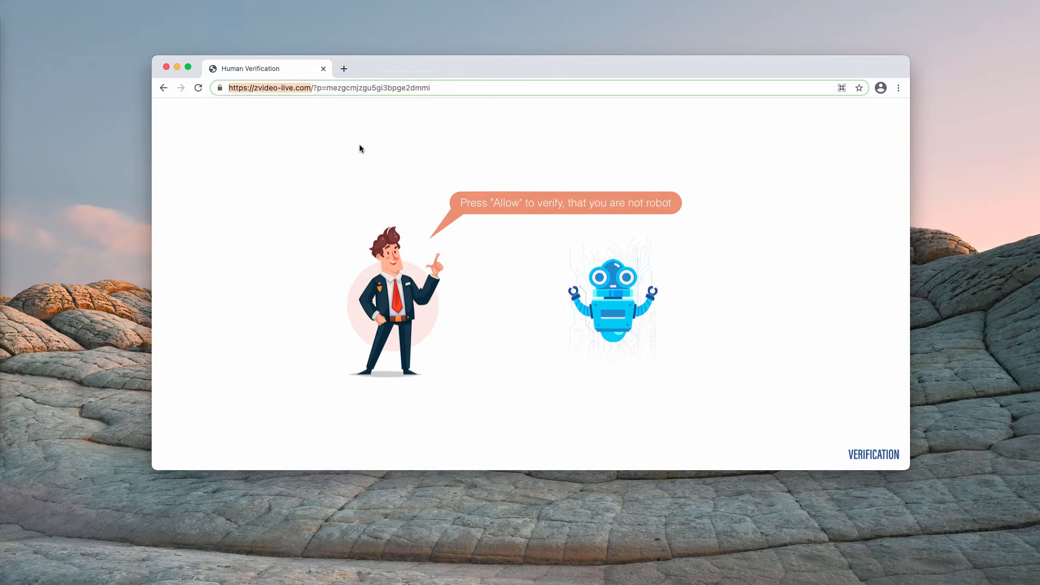
pyautogui.click(346, 69)
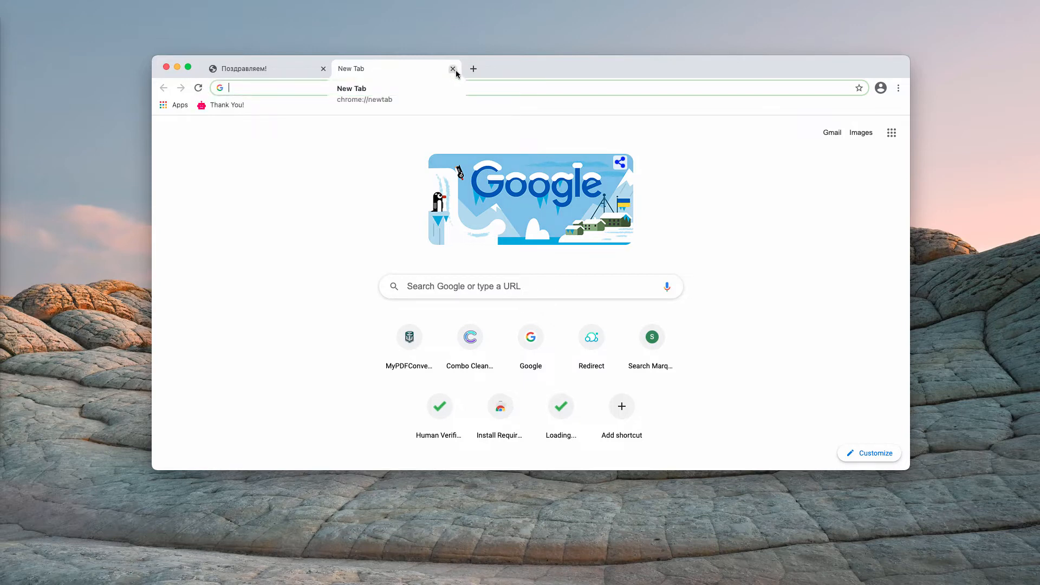
# Reach the Notifications permissions page via Settings > Site Settings.
pyautogui.click(898, 88)
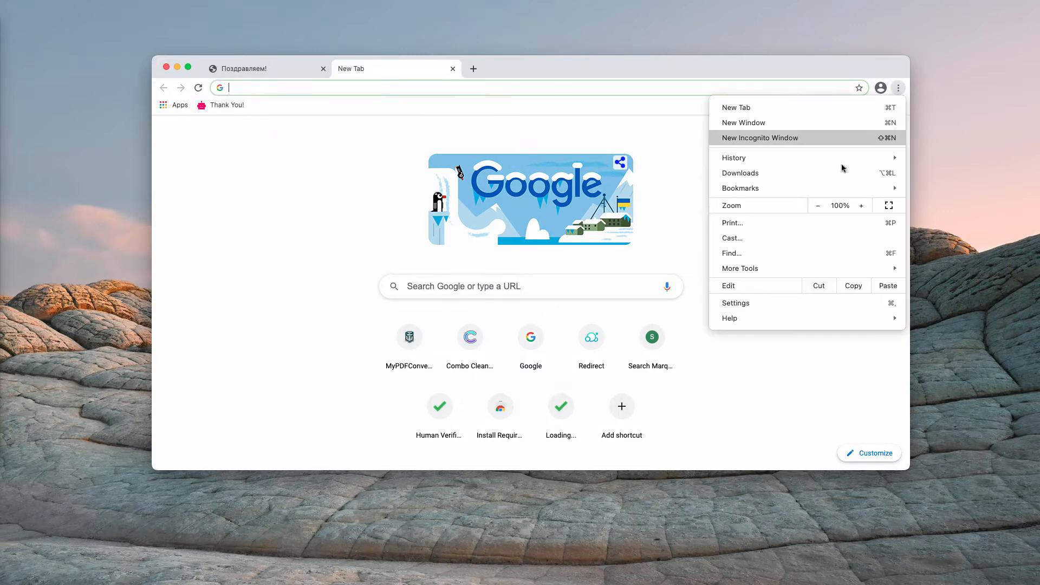
pyautogui.click(743, 304)
pyautogui.scroll(-3, 515, 277)
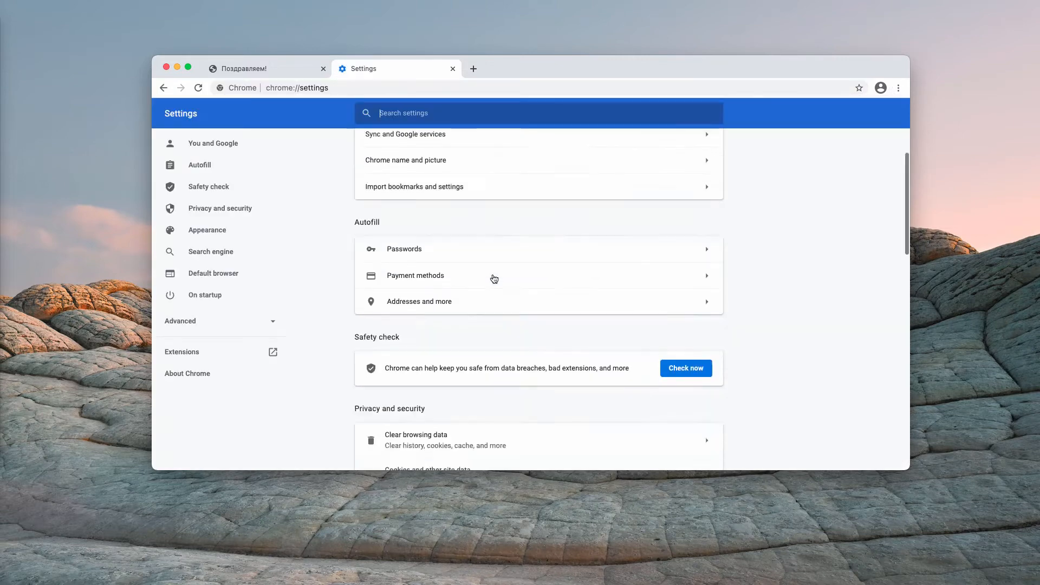
pyautogui.scroll(-2, 492, 278)
pyautogui.scroll(-2, 493, 278)
pyautogui.click(440, 300)
pyautogui.scroll(-2, 404, 281)
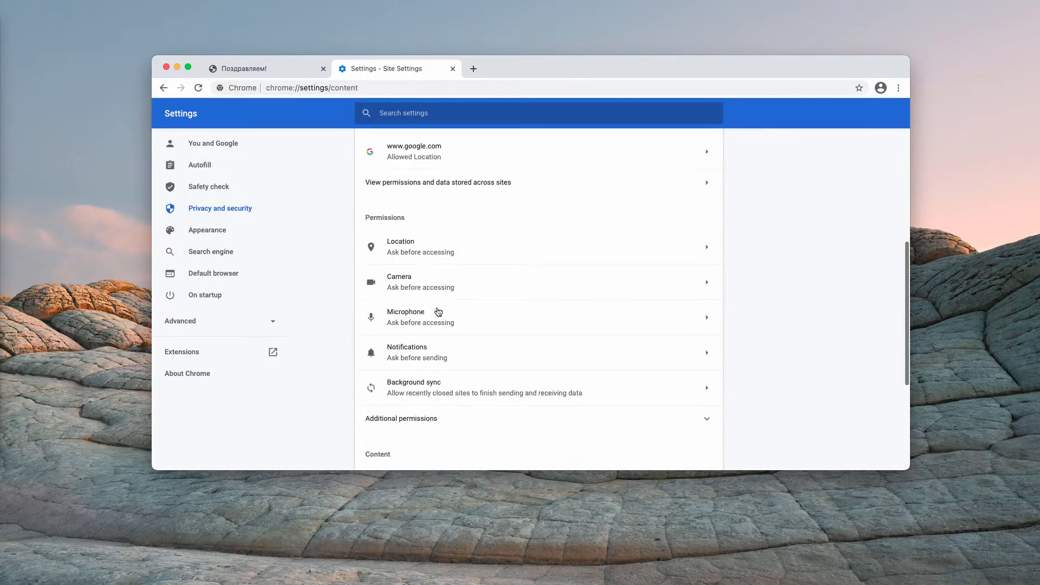
pyautogui.scroll(-3, 435, 323)
pyautogui.click(424, 265)
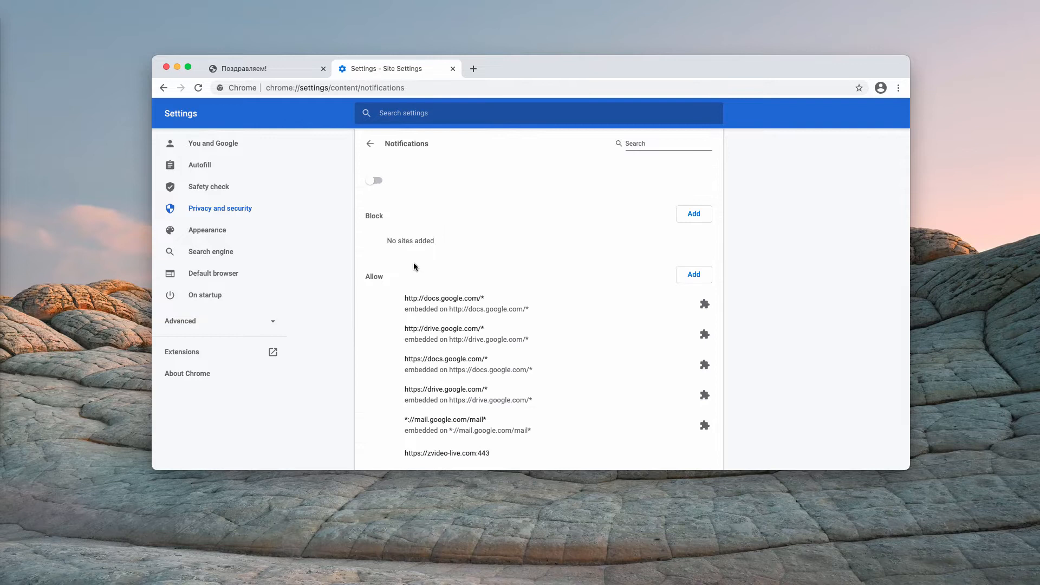
pyautogui.scroll(-1, 411, 276)
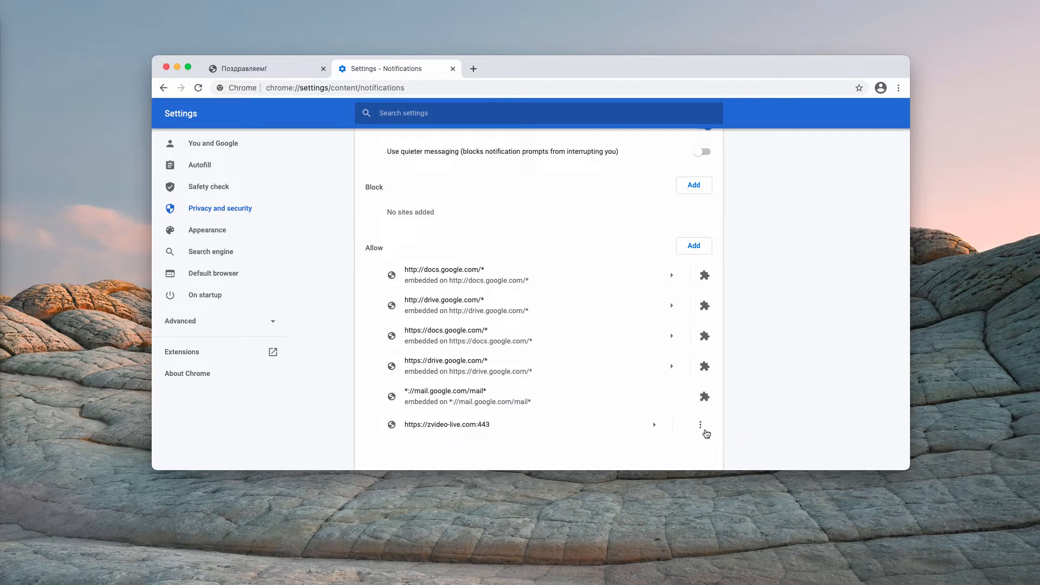
# Remove zvideo-live.com from allowed notification sites, close Settings and start a fresh tab.
pyautogui.click(700, 427)
pyautogui.click(668, 422)
pyautogui.click(453, 69)
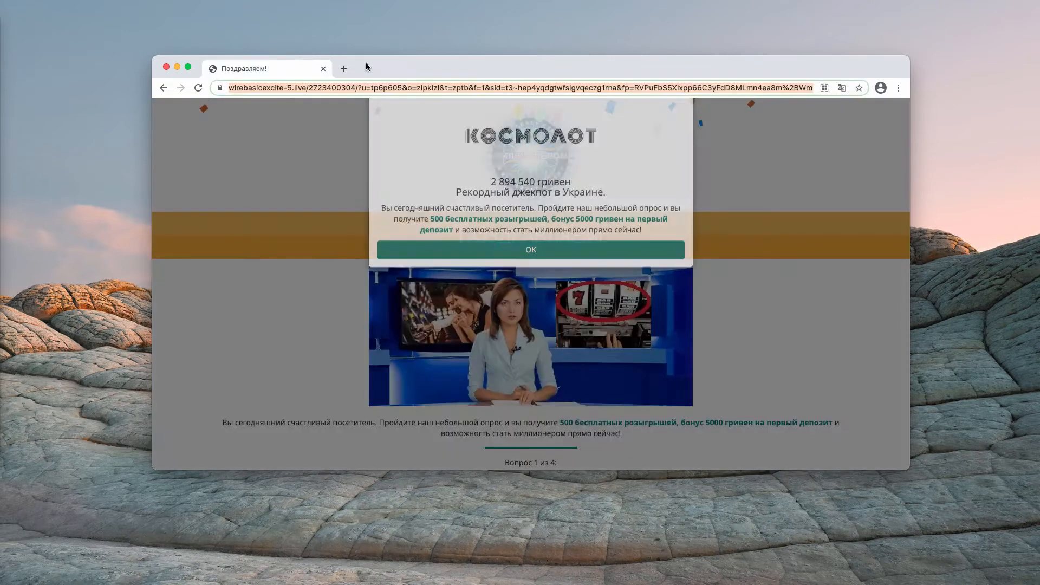
pyautogui.click(340, 68)
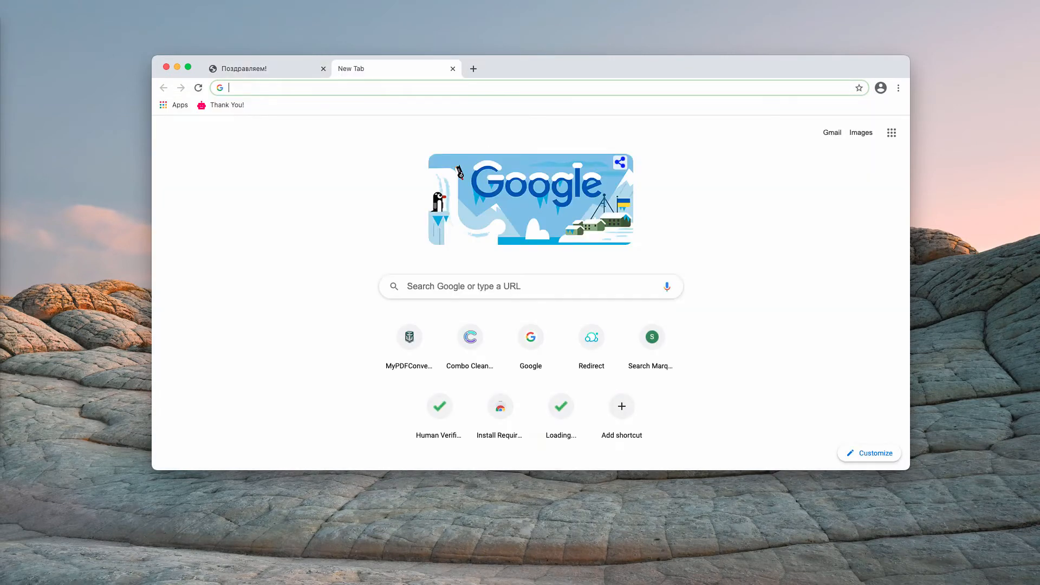
# Load combocleaner.com, show its full address, then switch to the Combo Cleaner app.
pyautogui.click(479, 364)
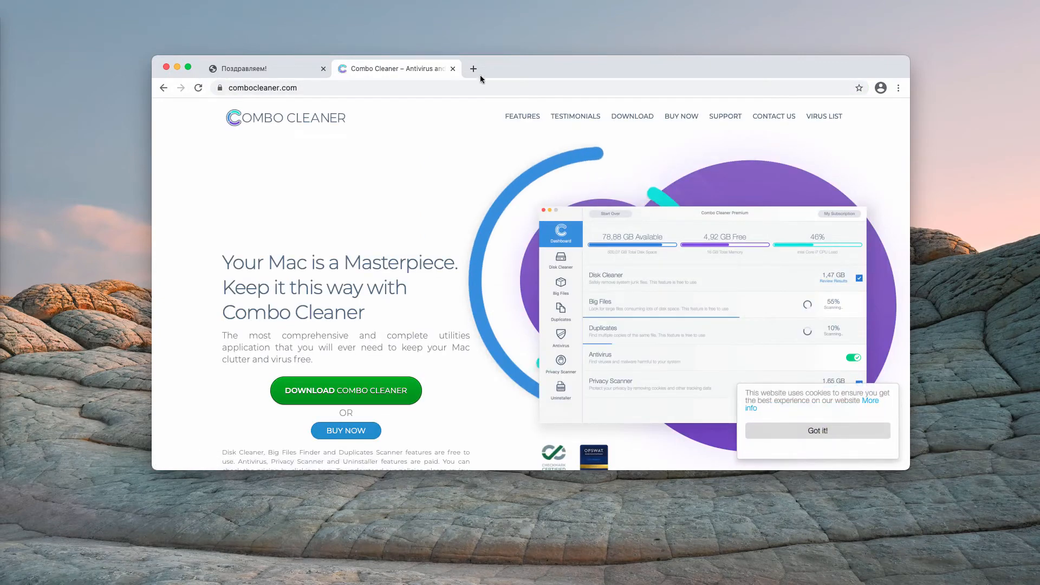
pyautogui.press('super+l')
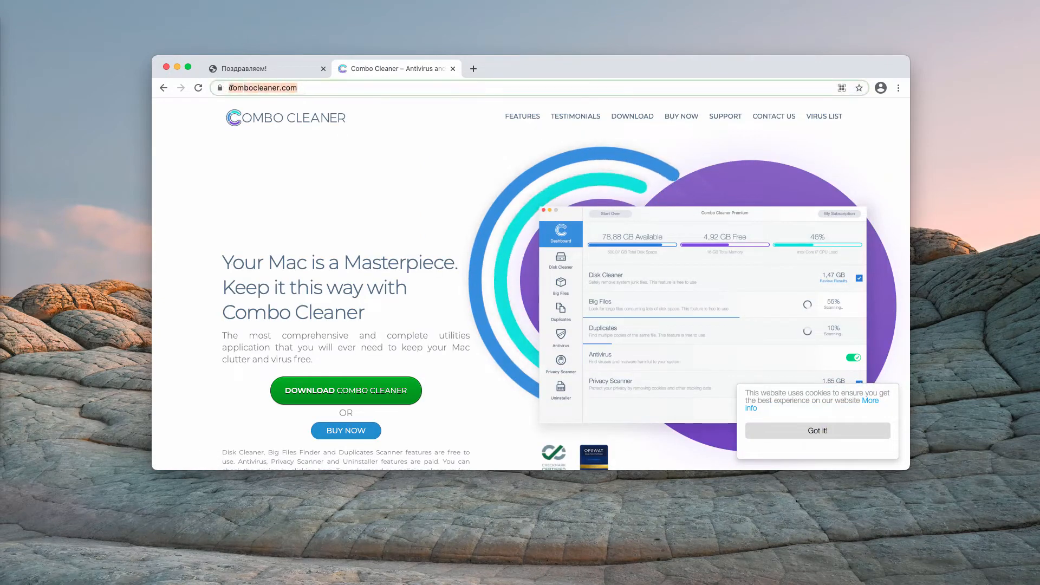
pyautogui.click(349, 87)
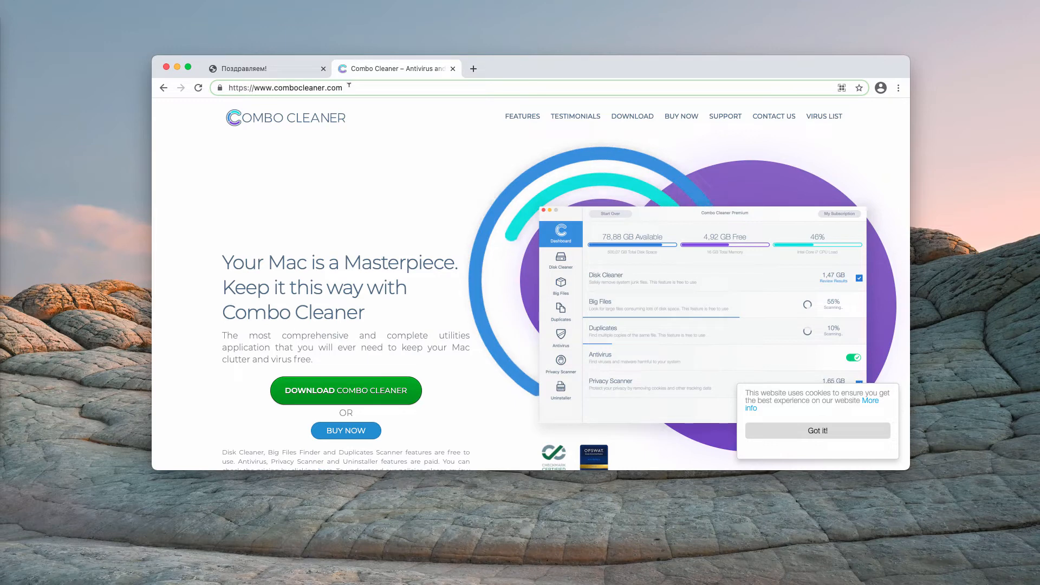
pyautogui.moveTo(349, 87); pyautogui.dragTo(274, 87)
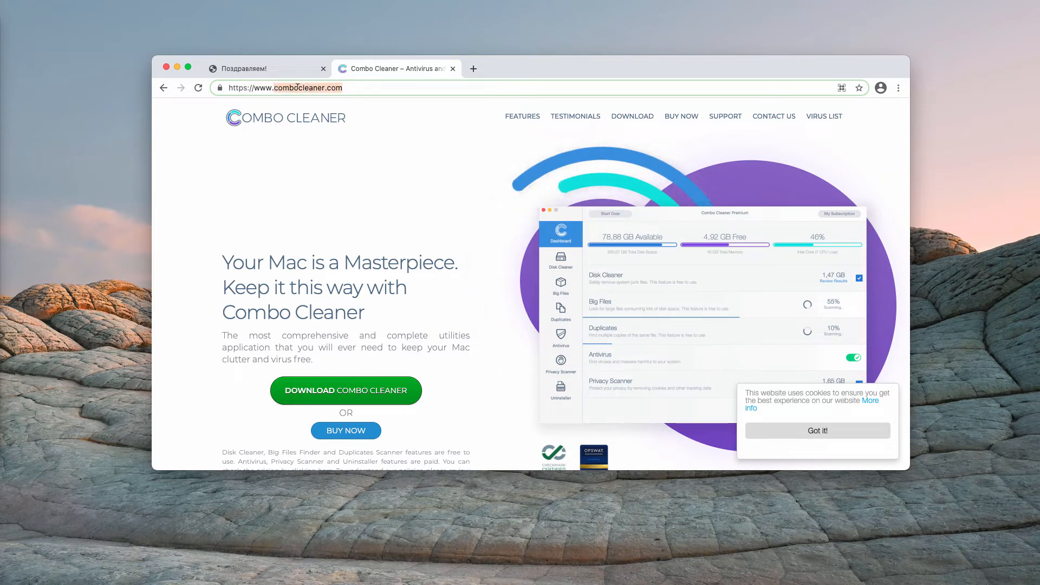
pyautogui.press('Right')
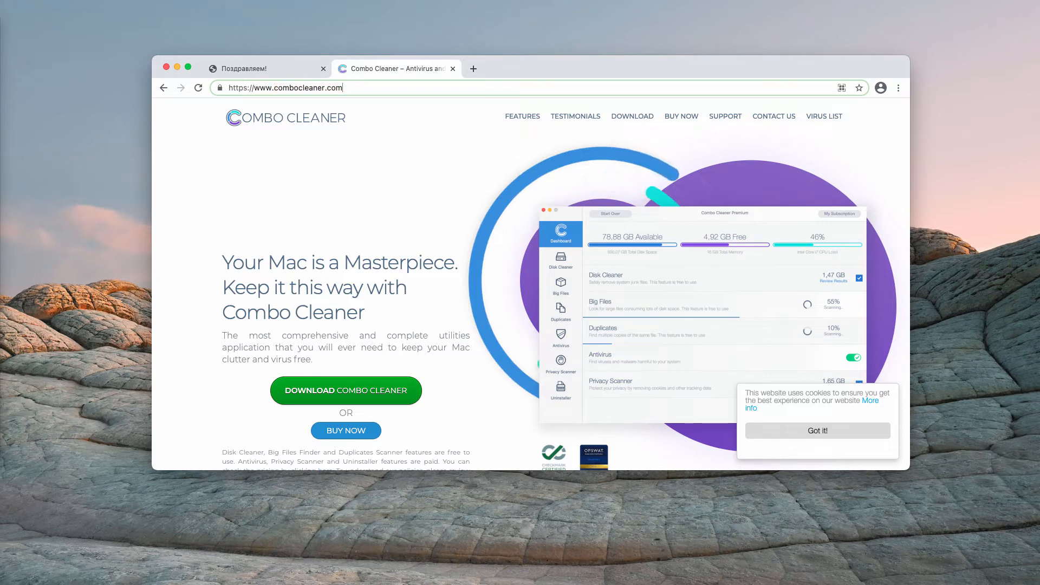
pyautogui.press('super+Tab')
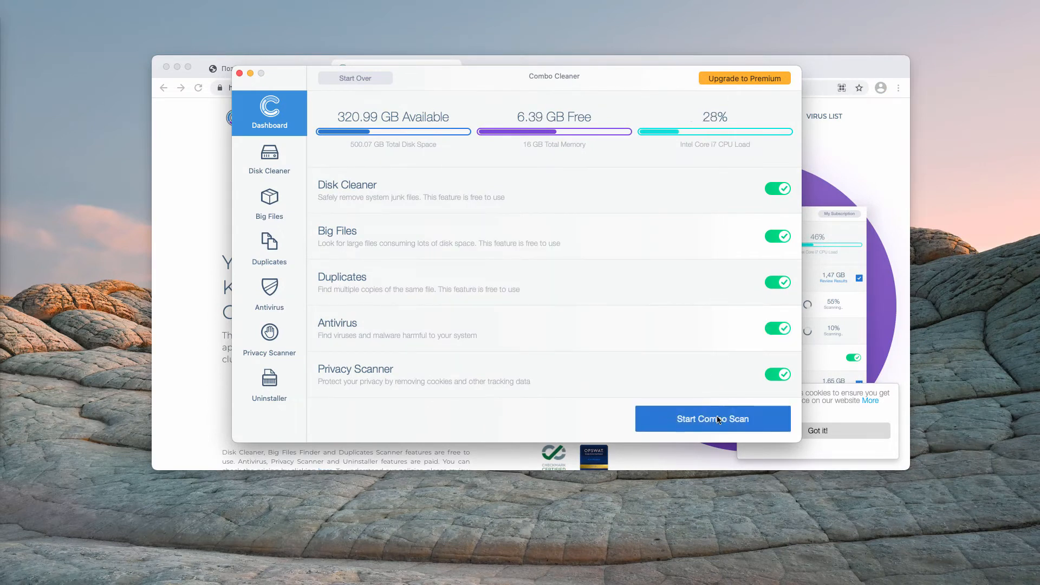
# Run Start Combo Scan, view the Upgrade to Premium prompt, then return to combocleaner.com's address bar in Chrome.
pyautogui.click(718, 419)
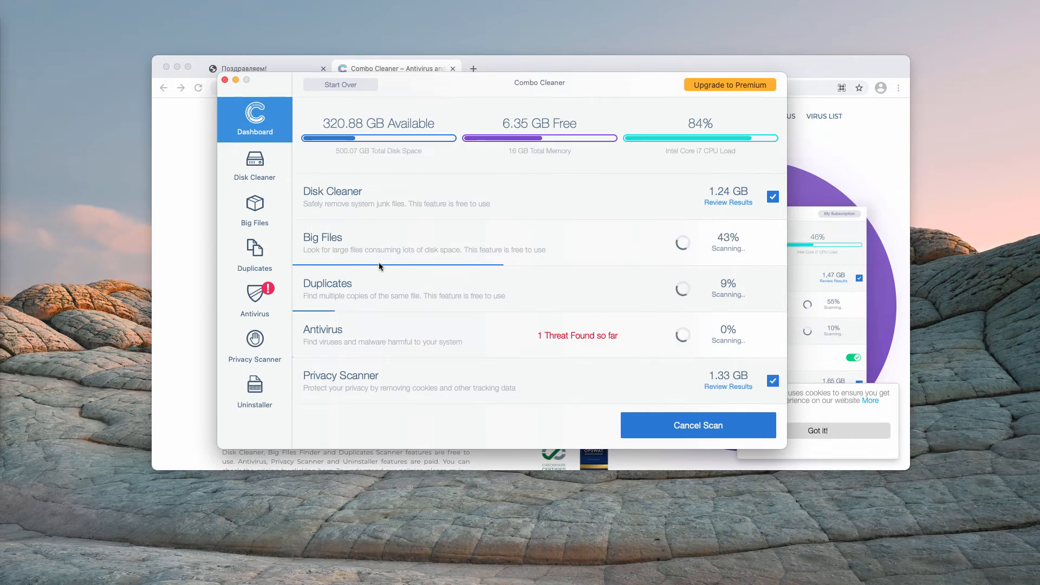
pyautogui.click(735, 86)
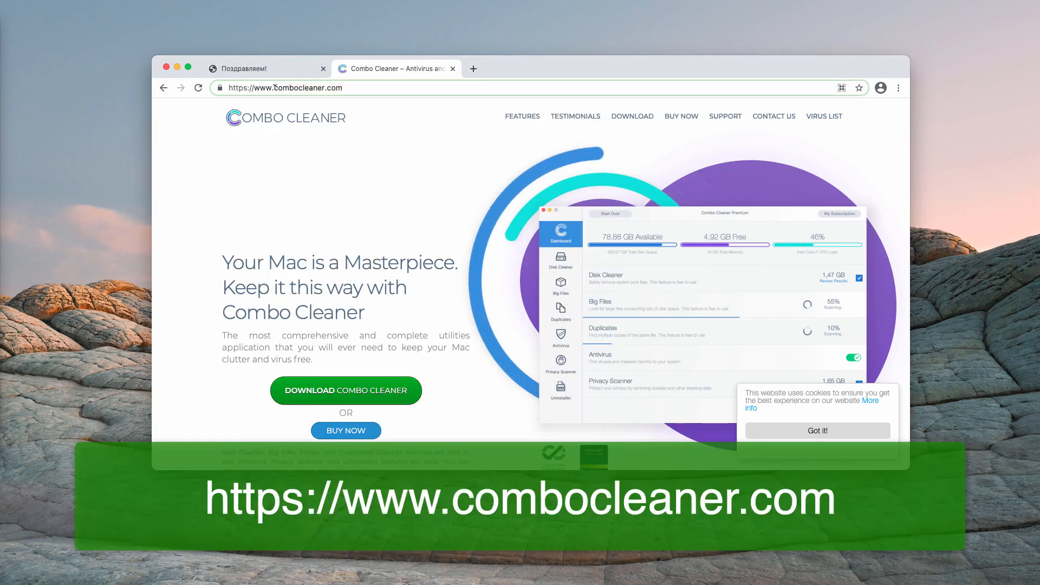
pyautogui.click(275, 87)
pyautogui.press('Right')
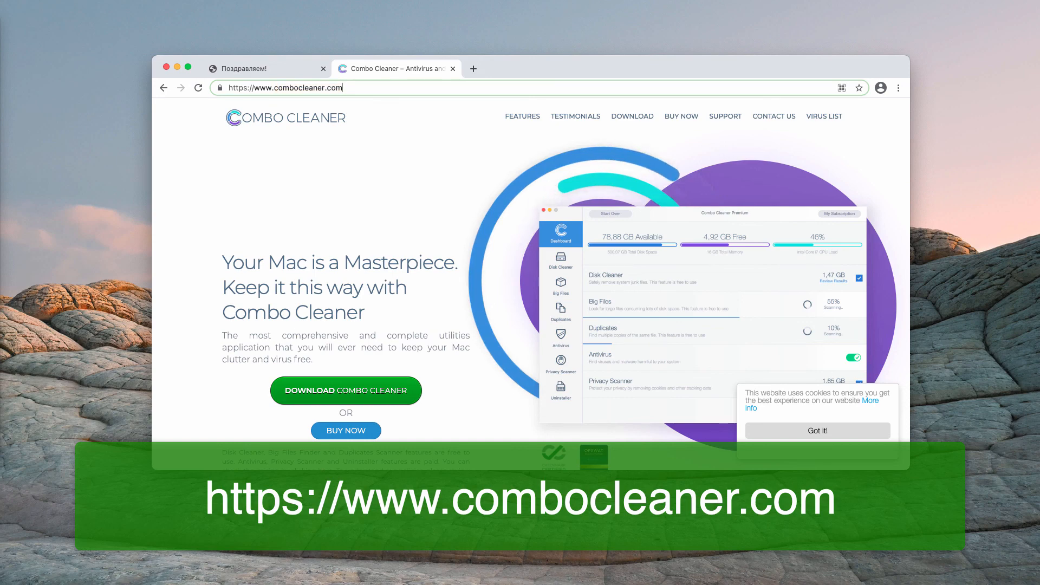